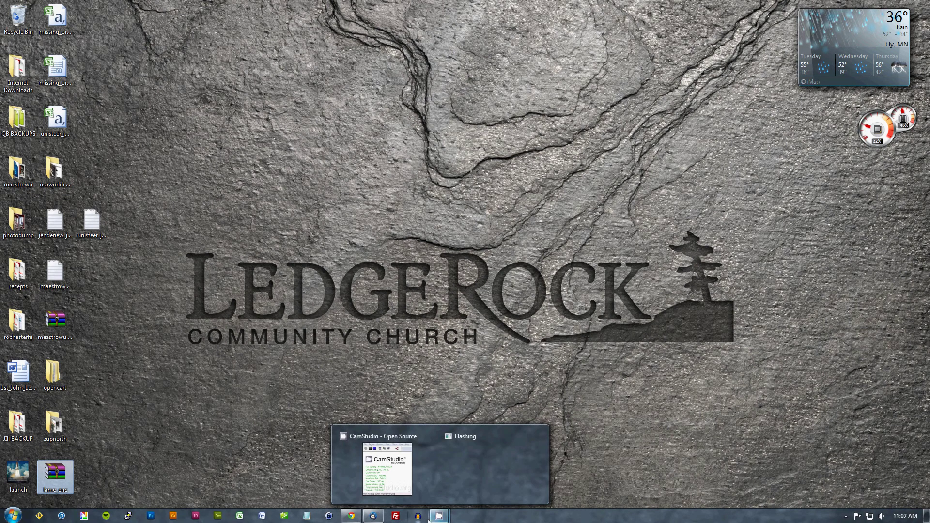
Launch Audacity from the Windows taskbar, getting an empty 44100 Hz project.
left_click(12, 516)
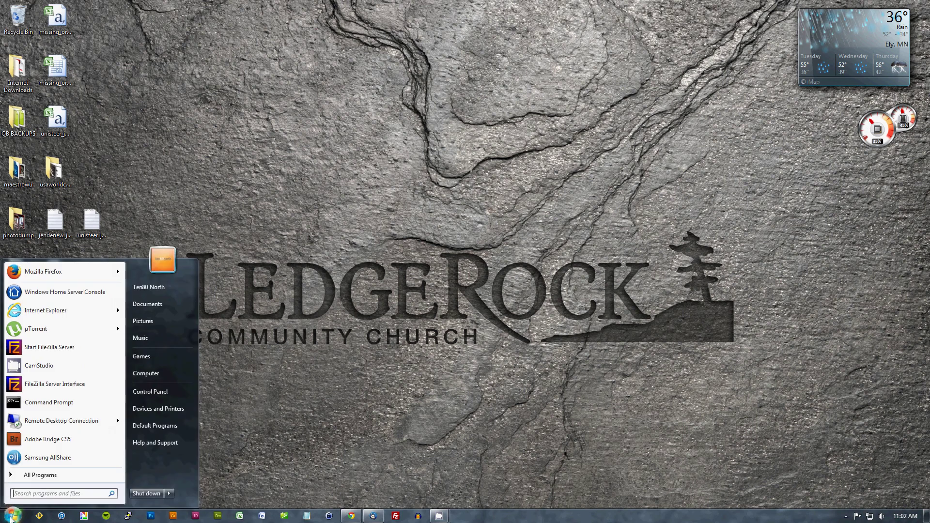
left_click(419, 516)
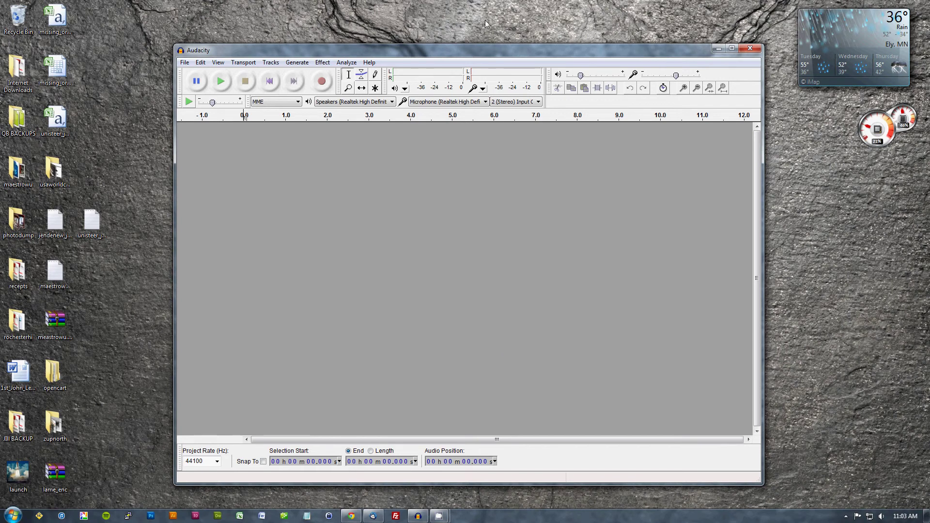
Nudge the window up-left and open the saved 05-11-14 project from the 2014\05-11-14 folder.
left_click_drag(478, 50, 464, 43)
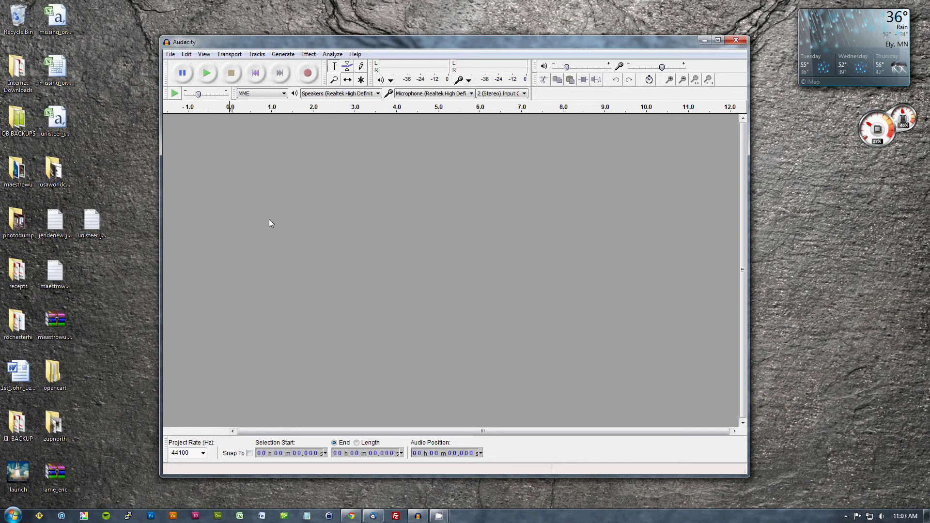
left_click(171, 54)
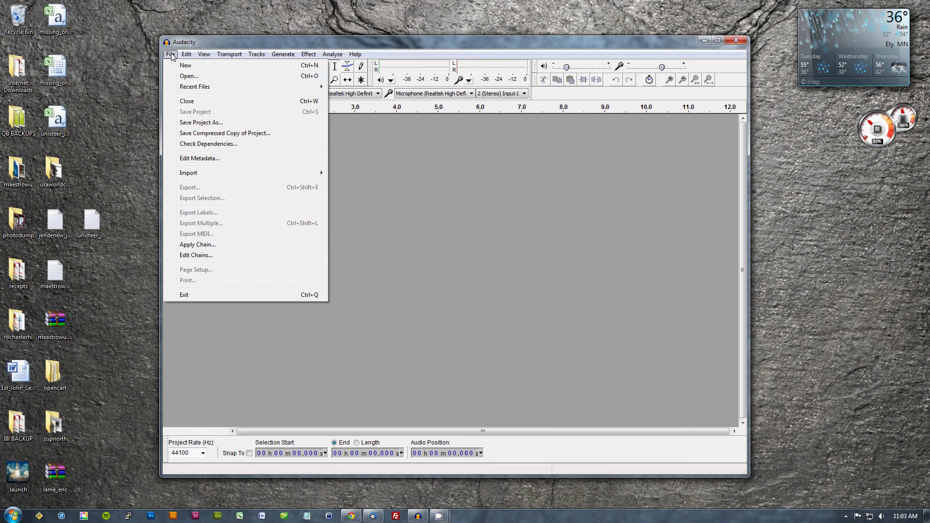
left_click(193, 77)
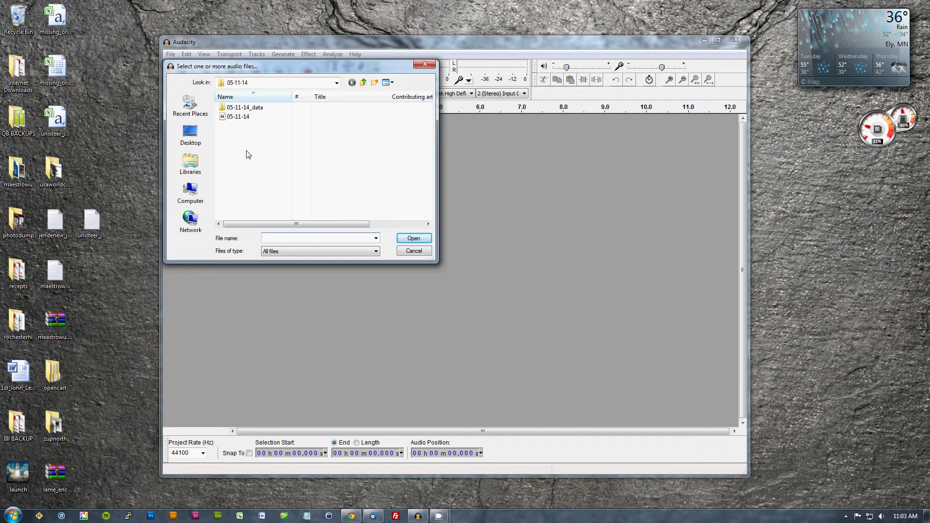
left_click(363, 83)
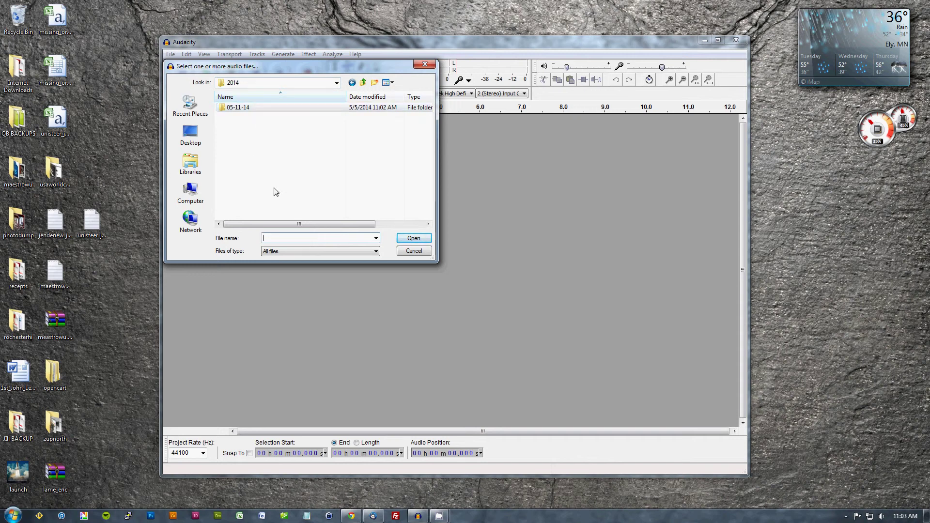
double_click(265, 108)
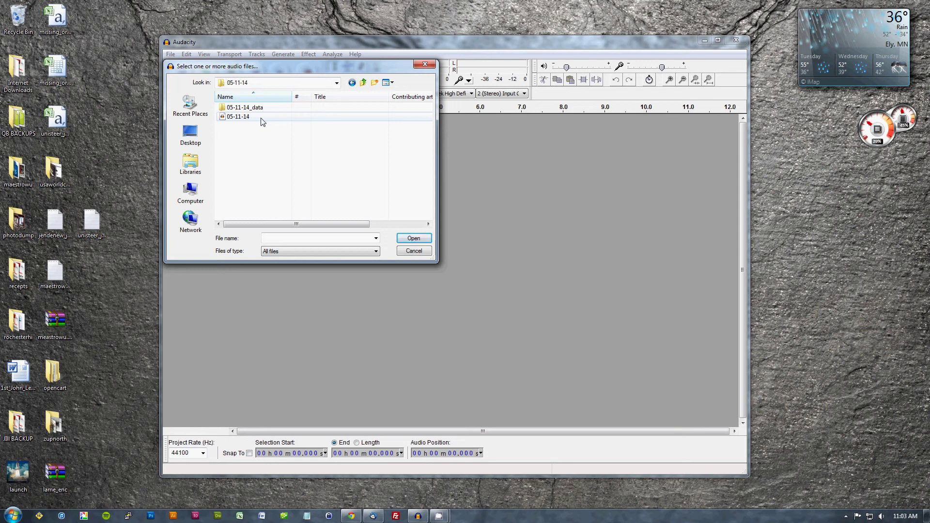
double_click(261, 121)
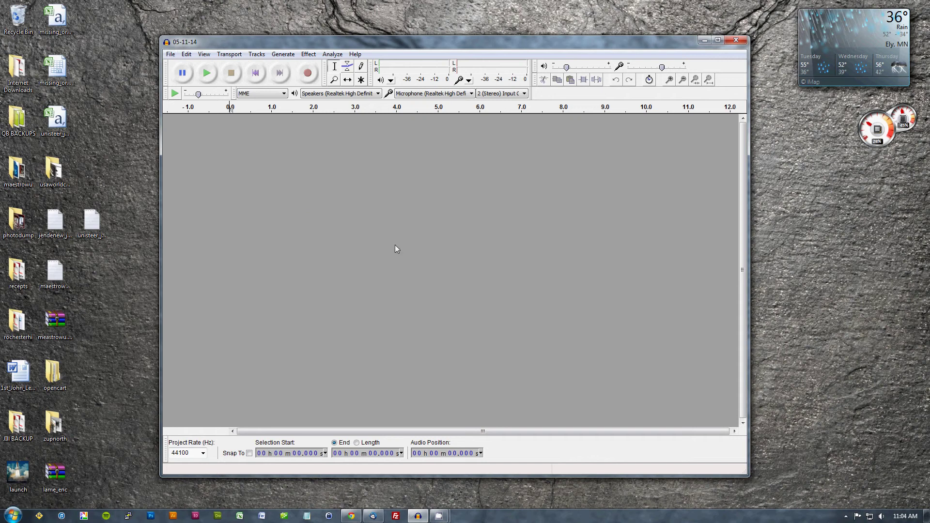
Record about 14 seconds of stereo audio into the 05-11-14 project.
left_click(307, 74)
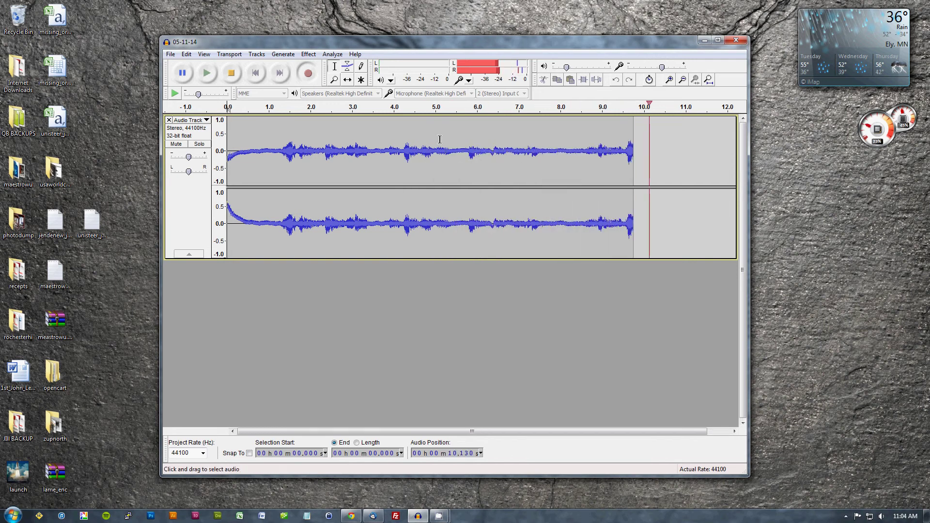
left_click(232, 73)
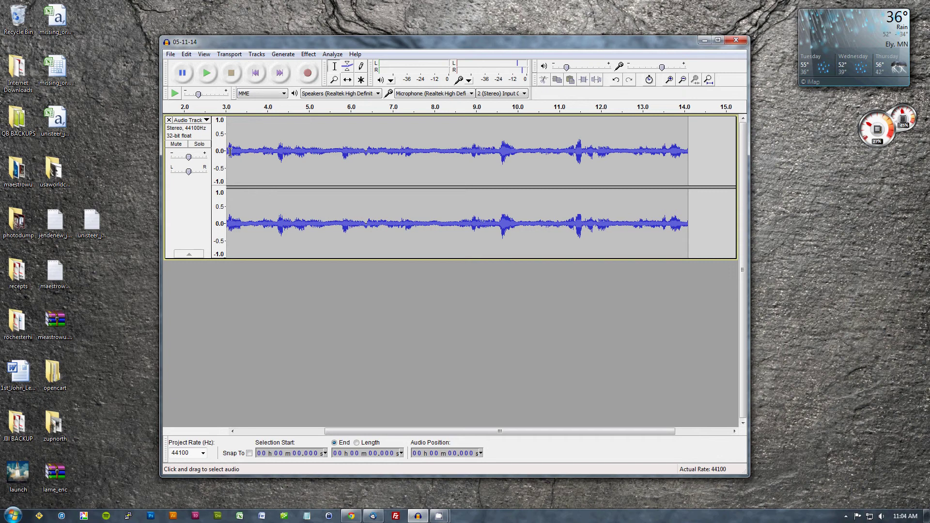
Delete the first 0.3 seconds (0–0.302 s) of the recording.
left_click_drag(229, 152, 216, 154)
left_click(238, 150)
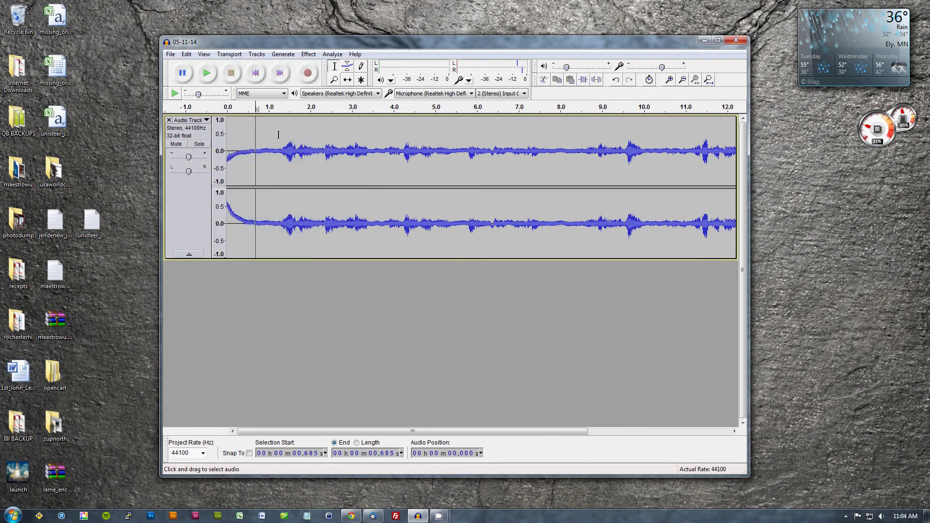
left_click_drag(310, 146, 256, 152)
left_click(242, 153)
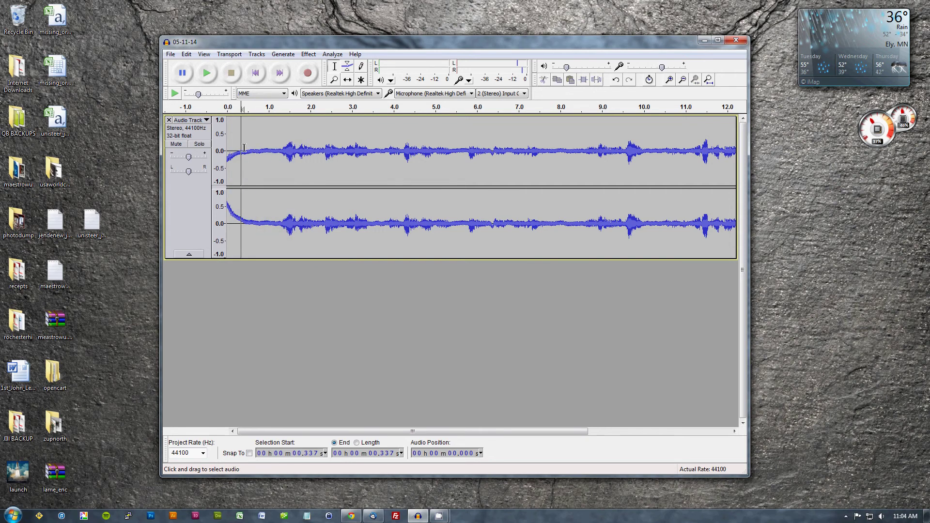
left_click_drag(244, 153, 220, 154)
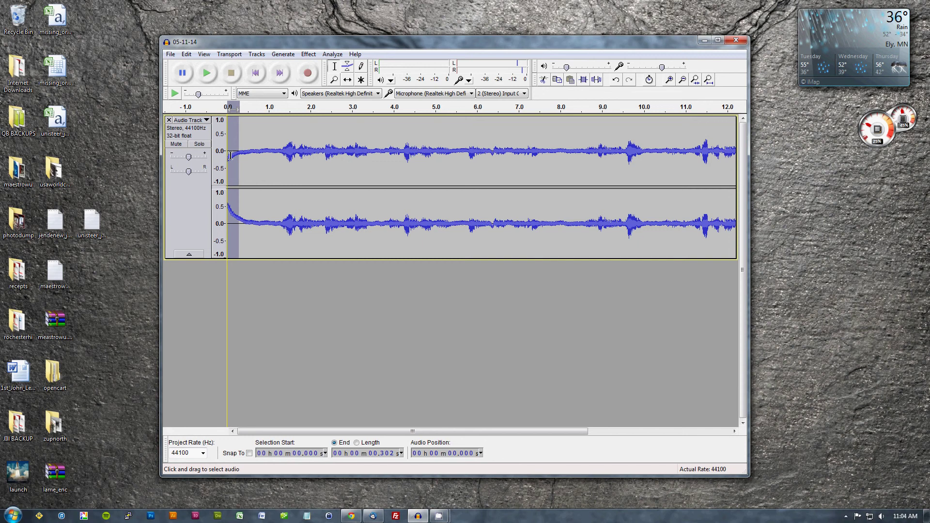
key("Delete")
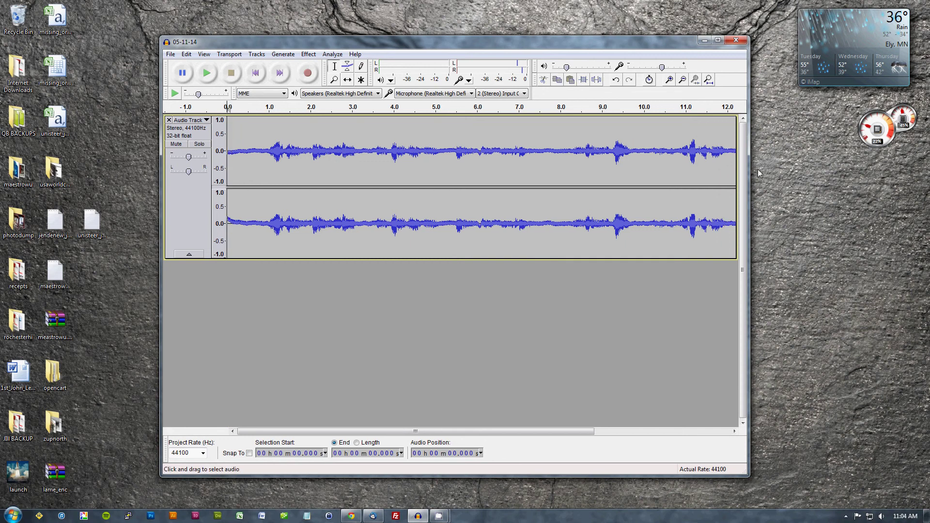
Delete the tail from 13.560 s to 13.839 s so the recording ends at 13.56 s.
left_click_drag(515, 430, 716, 420)
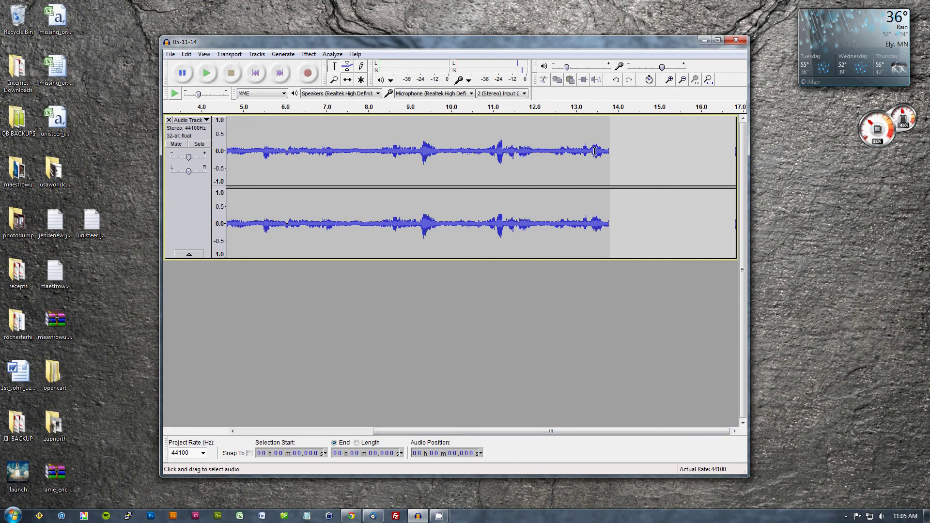
left_click_drag(600, 152, 611, 154)
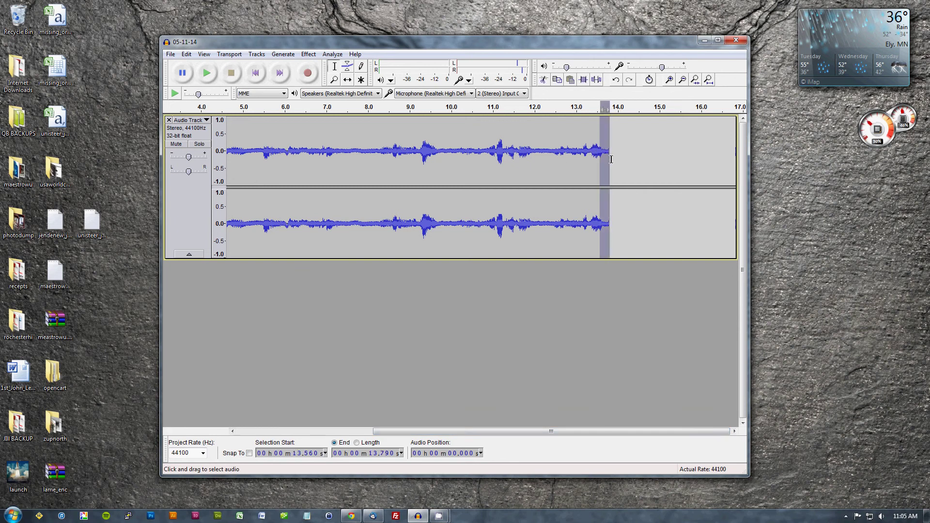
key("Delete")
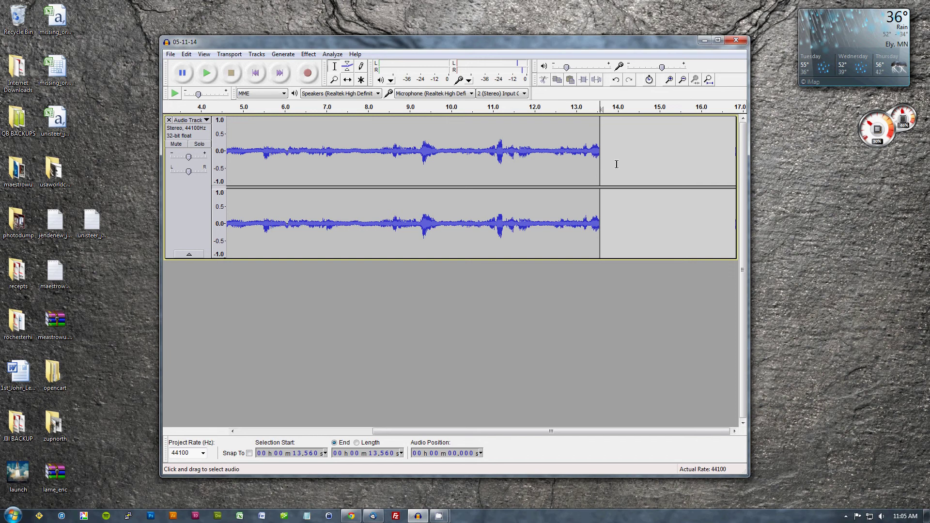
Save the trimmed project and set up an MP3 export named 05-11-14 in the 05-11-14 folder.
left_click(171, 54)
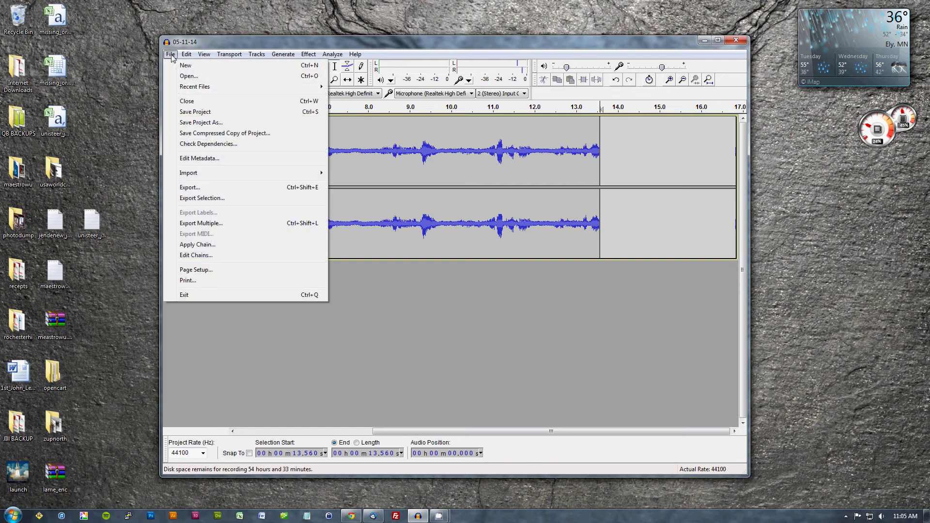
left_click(211, 112)
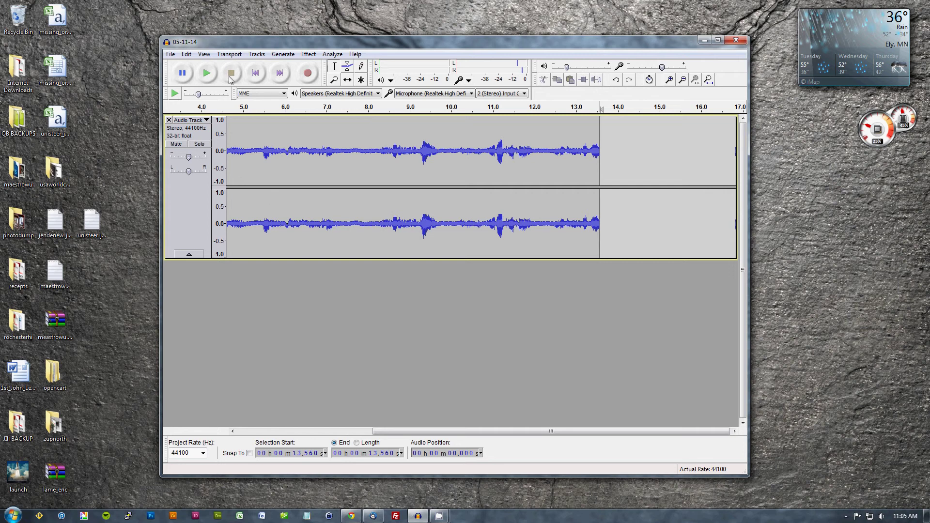
left_click(171, 55)
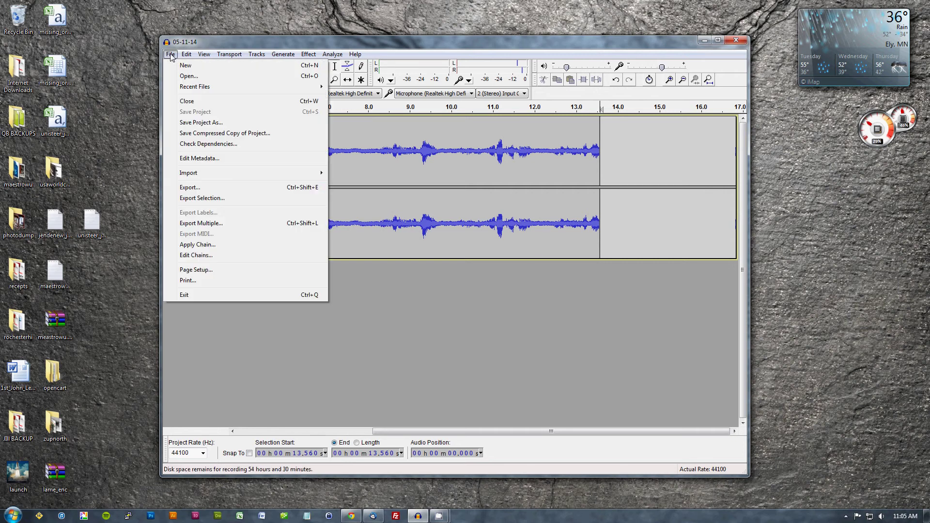
left_click(216, 188)
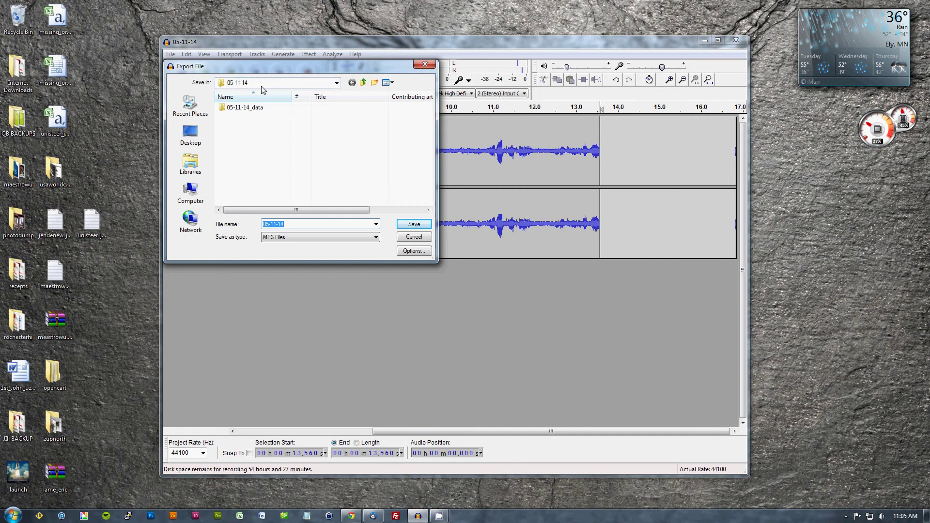
left_click(234, 86)
left_click(247, 84)
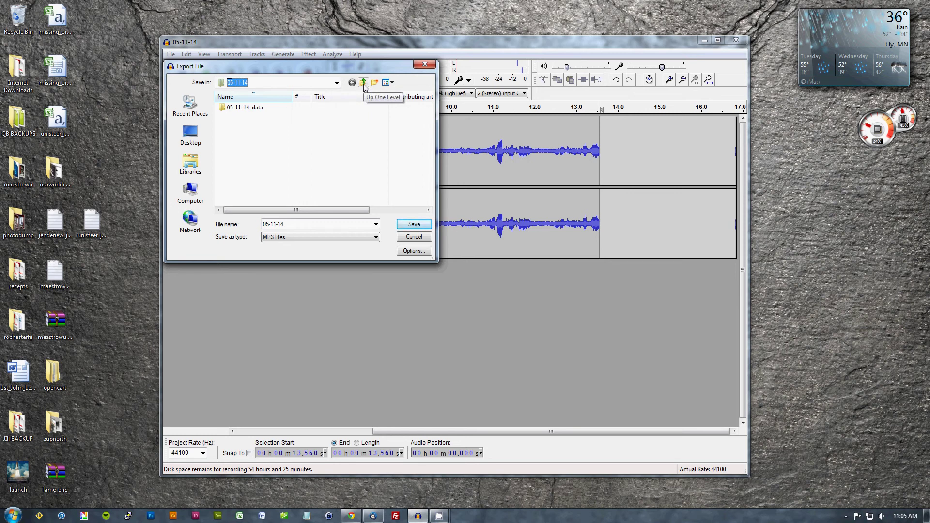
left_click(314, 224)
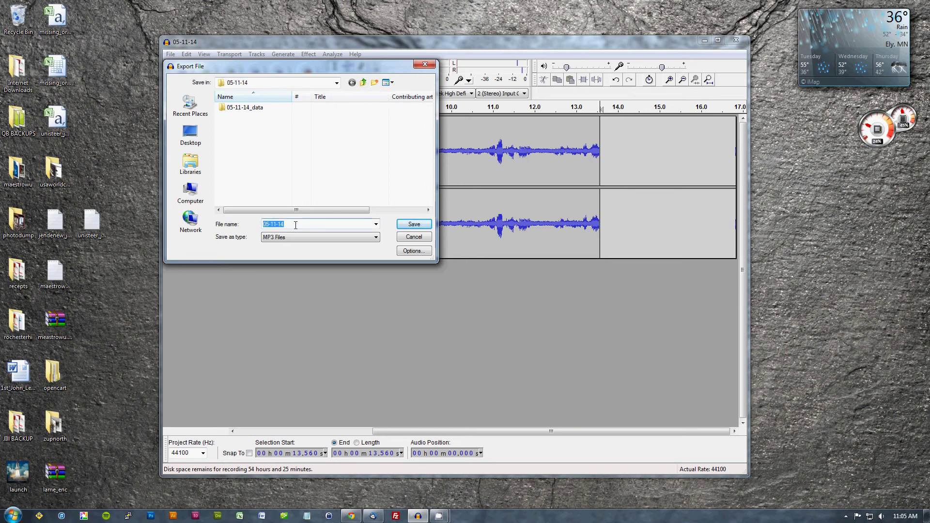
left_click(314, 224)
double_click(314, 224)
Export the MP3 with the speaker's name as Artist and 'Sermon Title' as Track Title.
left_click(411, 227)
left_click(416, 220)
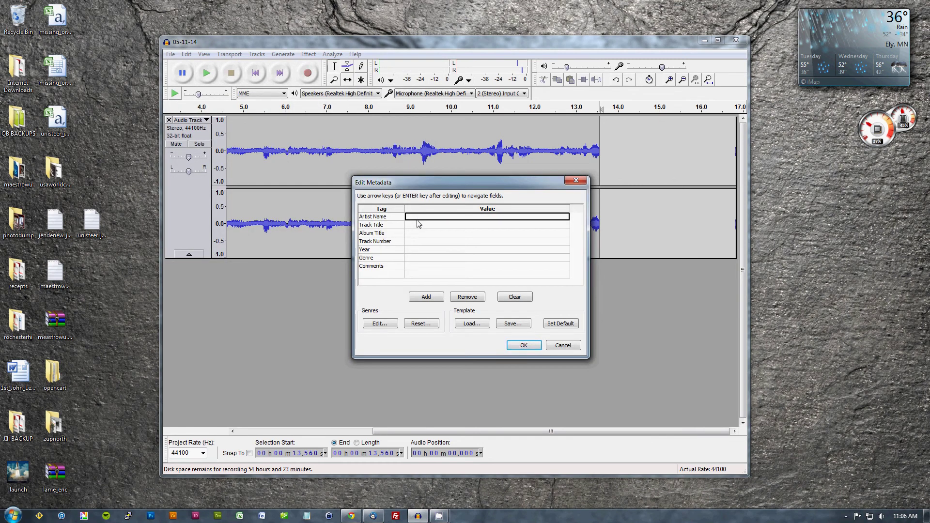
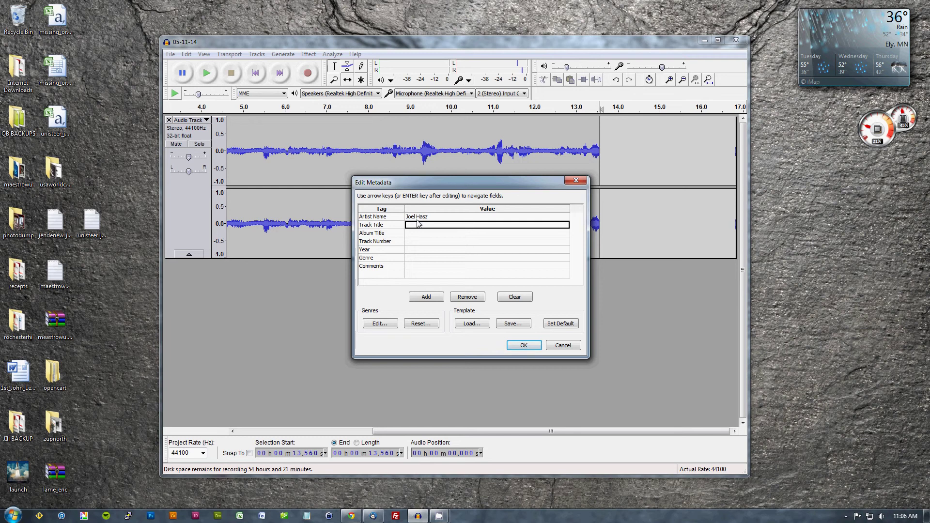
type("Sermon T")
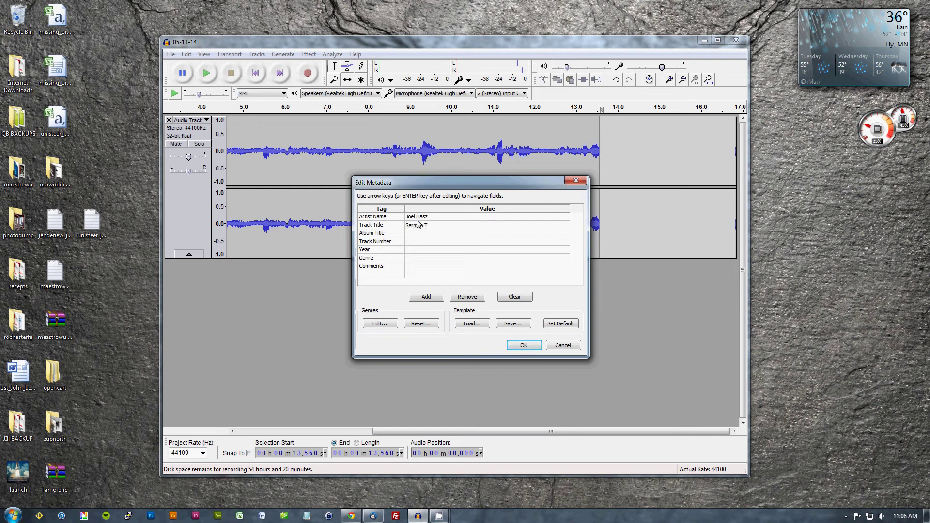
type("itle")
left_click(519, 350)
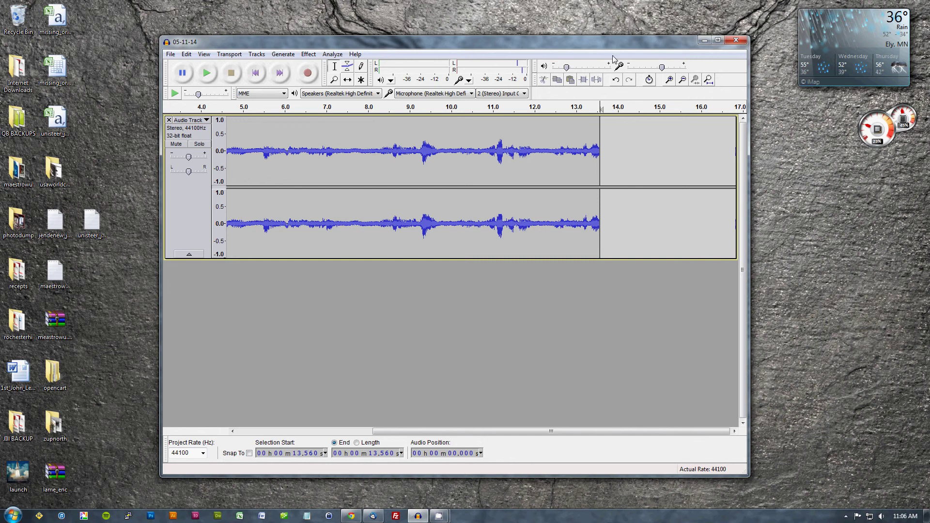
Close Audacity and launch FileZilla from the taskbar.
left_click(737, 40)
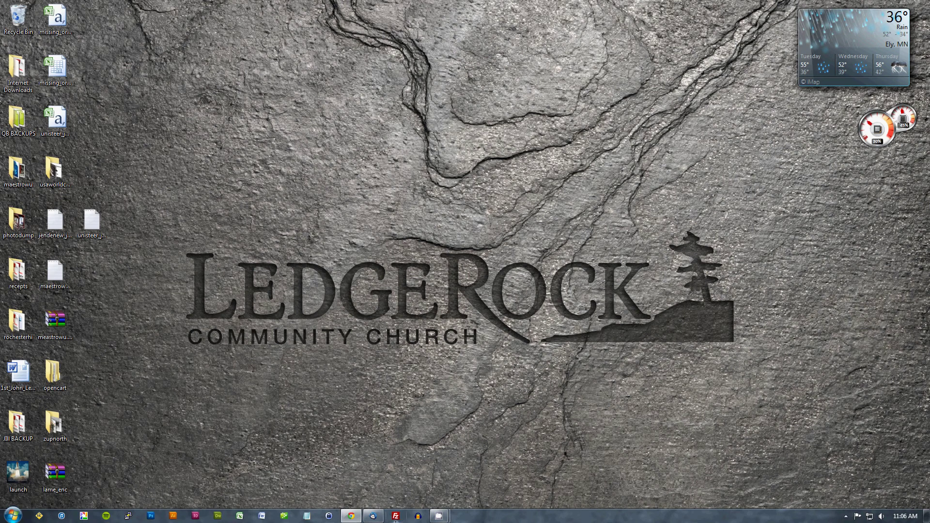
left_click(12, 515)
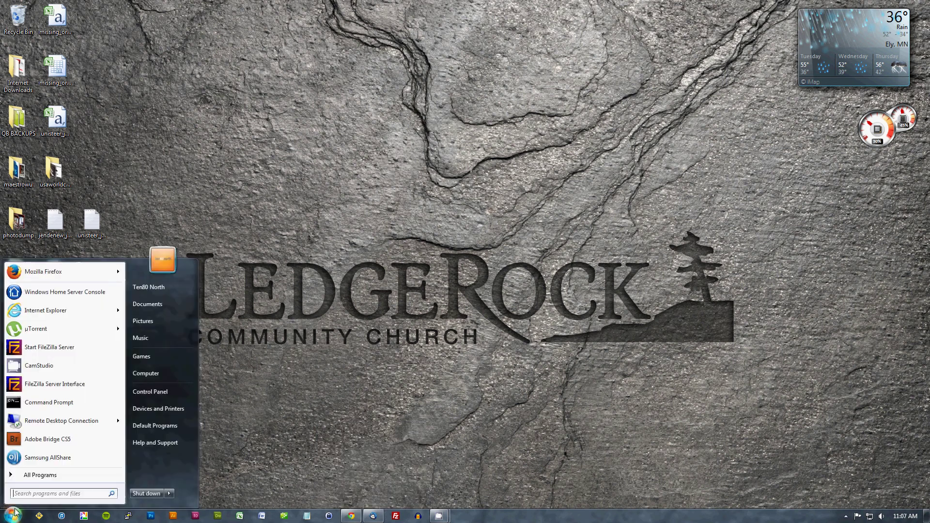
left_click(71, 474)
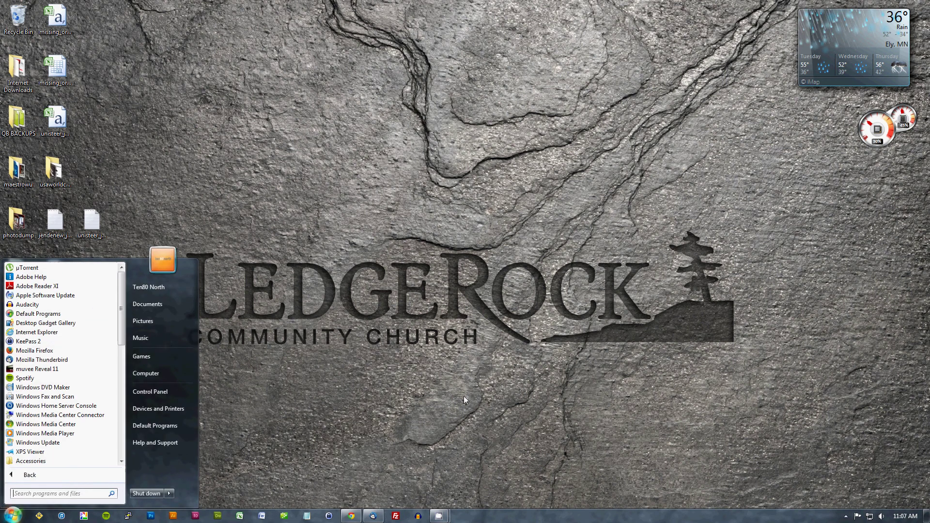
left_click(396, 516)
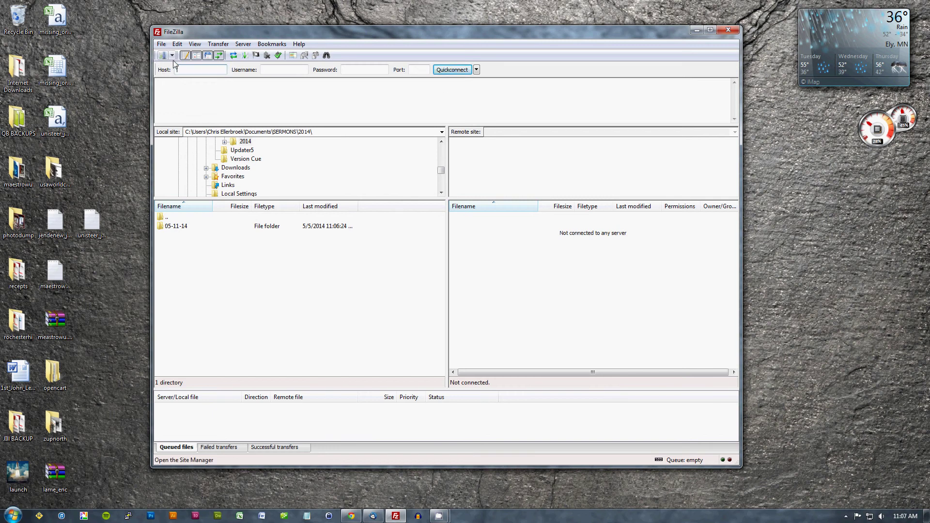
Connect to the LedgeRock Church site from the Site Manager list.
left_click(173, 57)
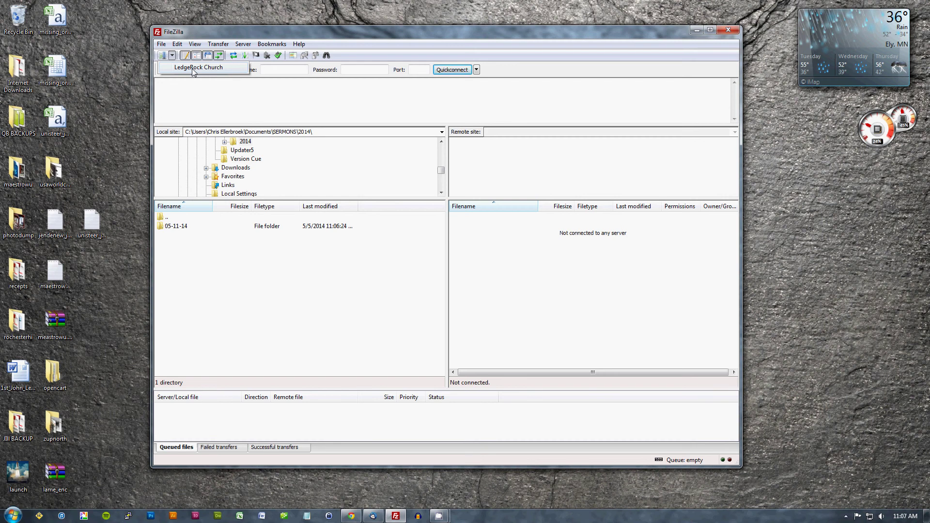
left_click(192, 68)
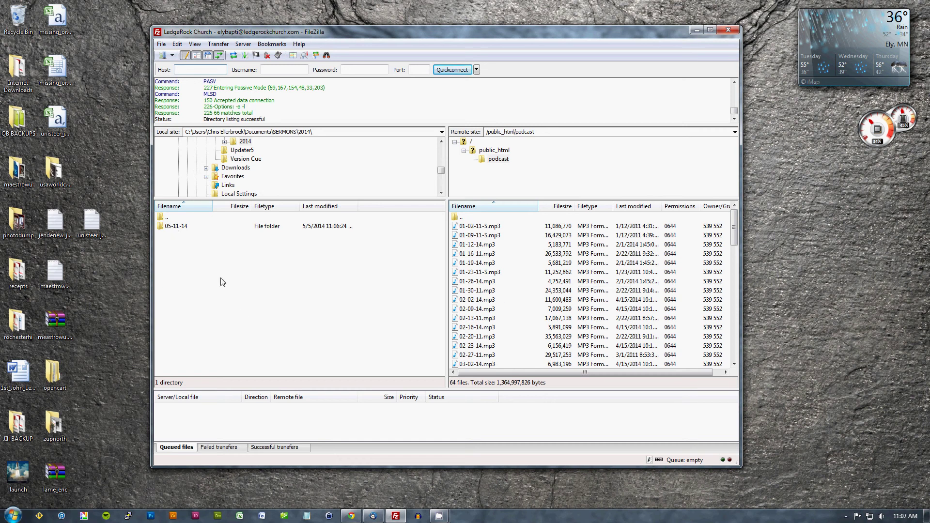
Open the local 05-11-14 folder and select 05-11-14.mp3.
left_click(203, 231)
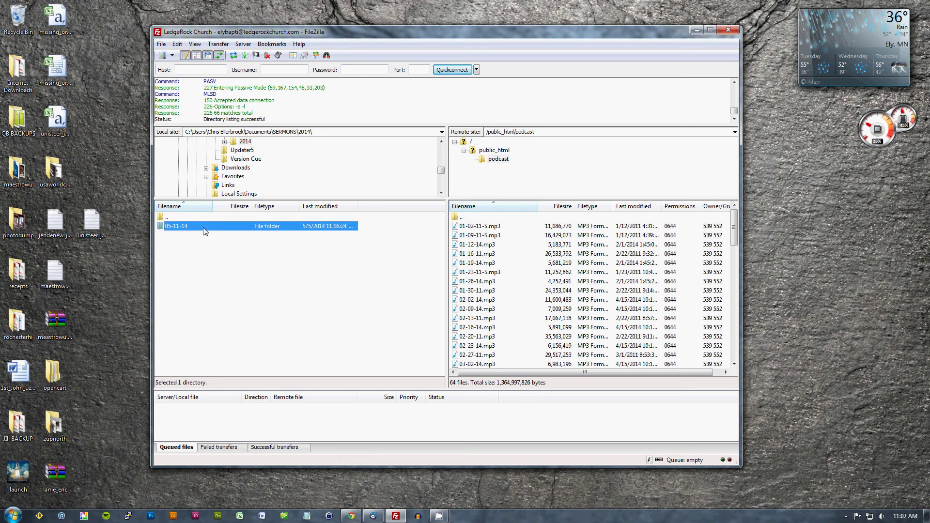
double_click(206, 224)
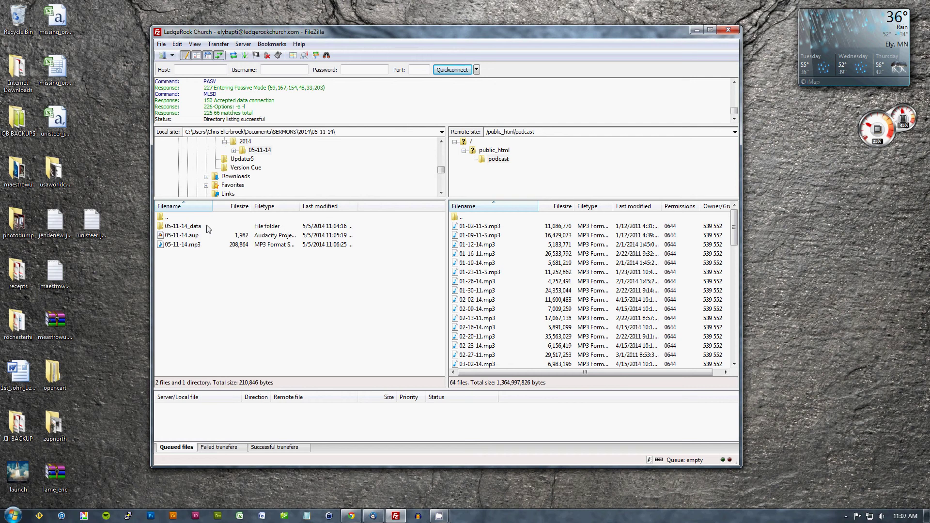
left_click(193, 247)
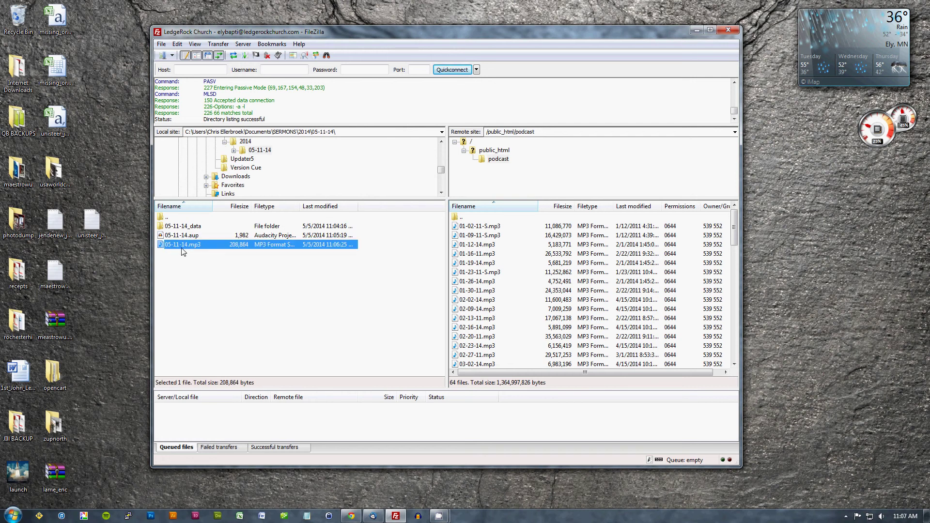
left_click(188, 260)
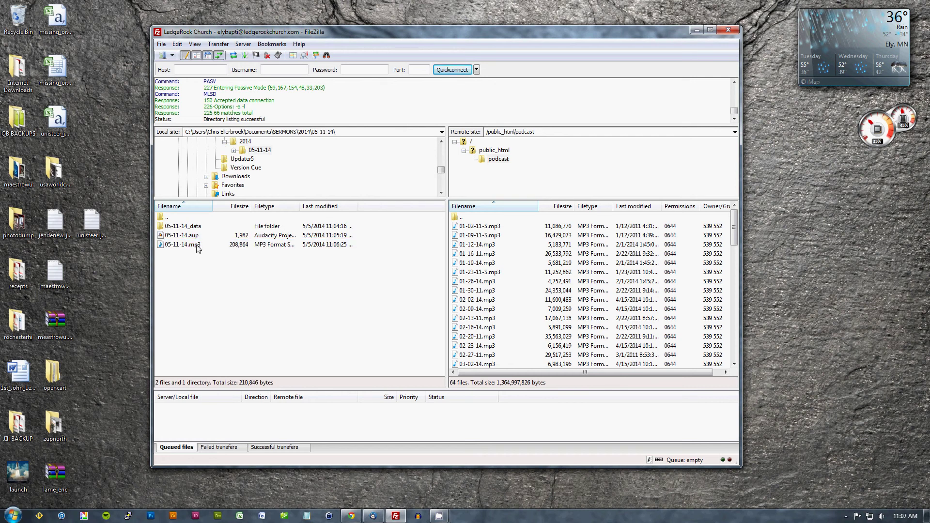
left_click(198, 247)
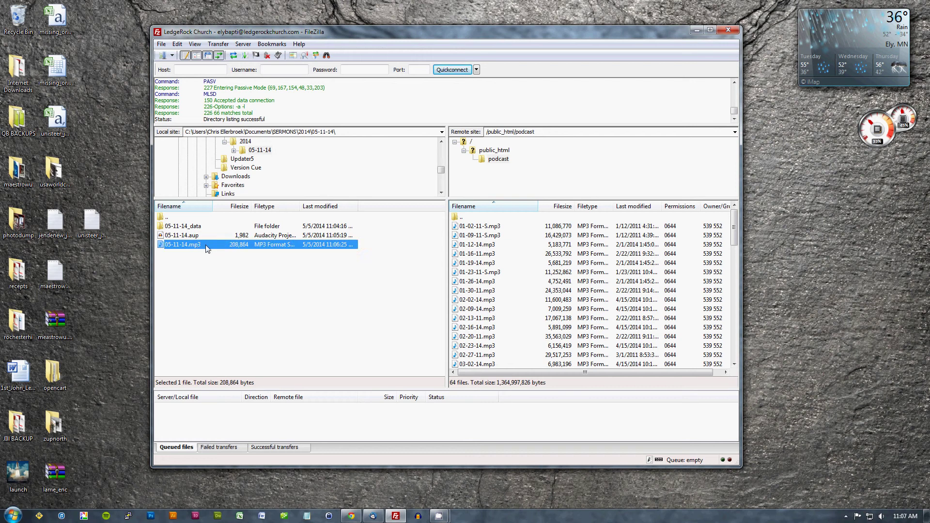
Drag 05-11-14.mp3 toward the remote podcast folder, return it without uploading, and close FileZilla.
left_click_drag(204, 246, 522, 278)
left_click_drag(522, 278, 209, 246)
left_click(734, 35)
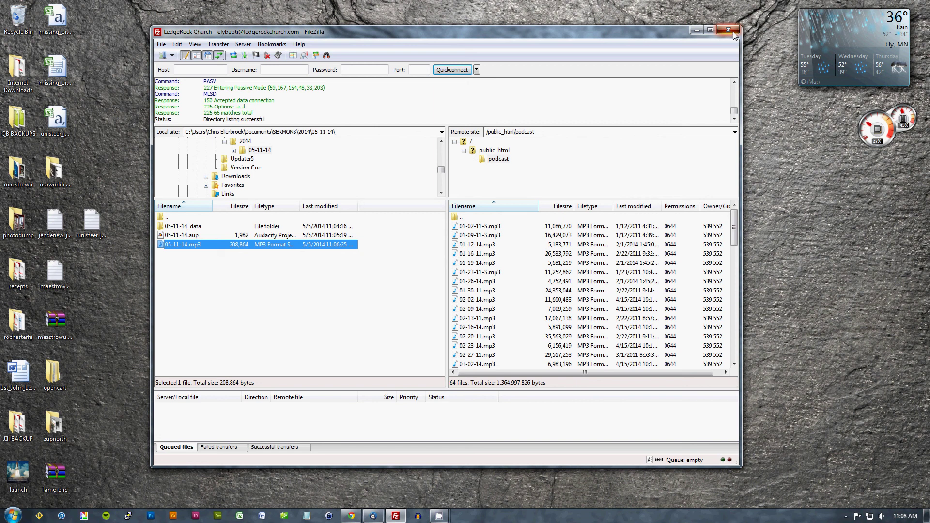